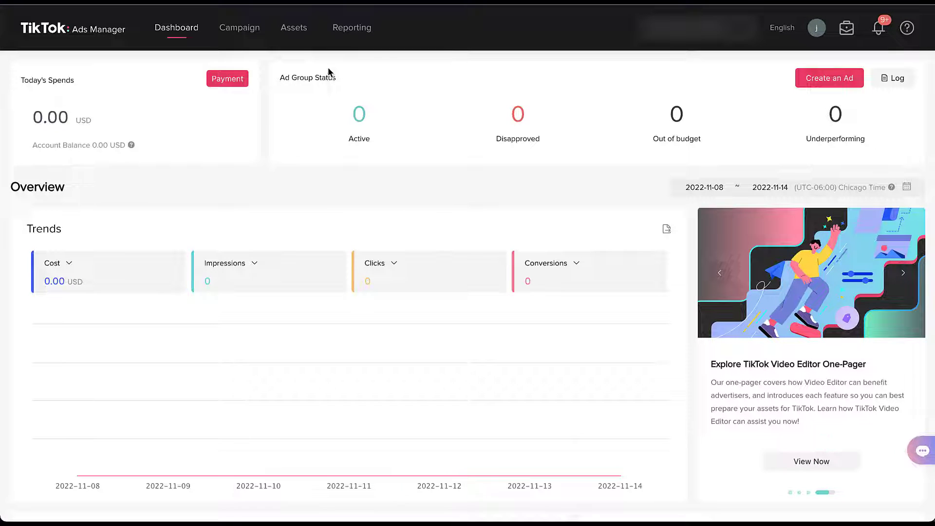
Go to Assets > Instant Pages to list the account's one Instant Page and two instant forms.
mouse_move(295, 42)
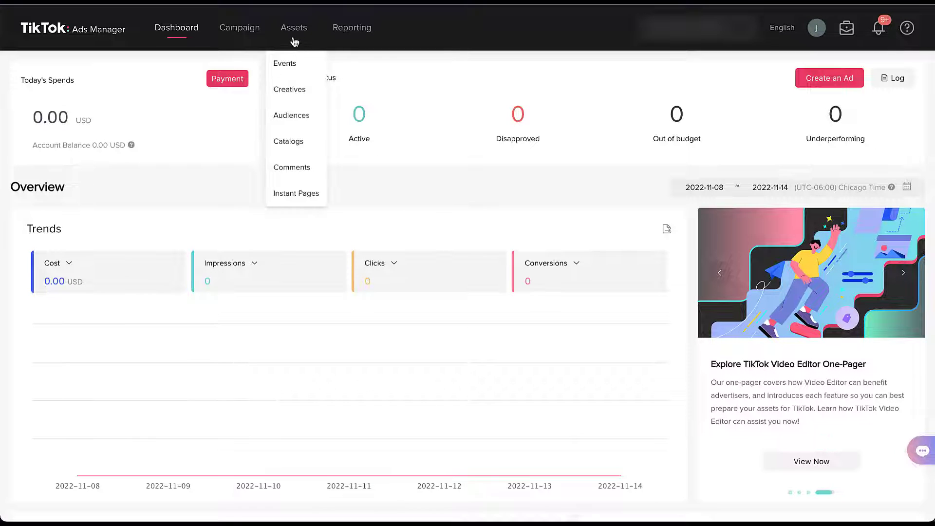
left_click(295, 194)
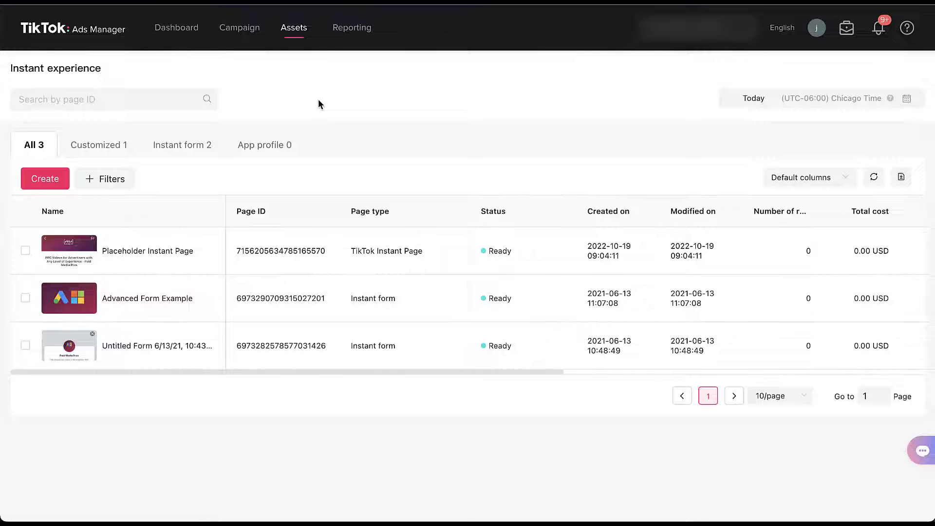
Create a new instant page from the Classic form template.
left_click(48, 179)
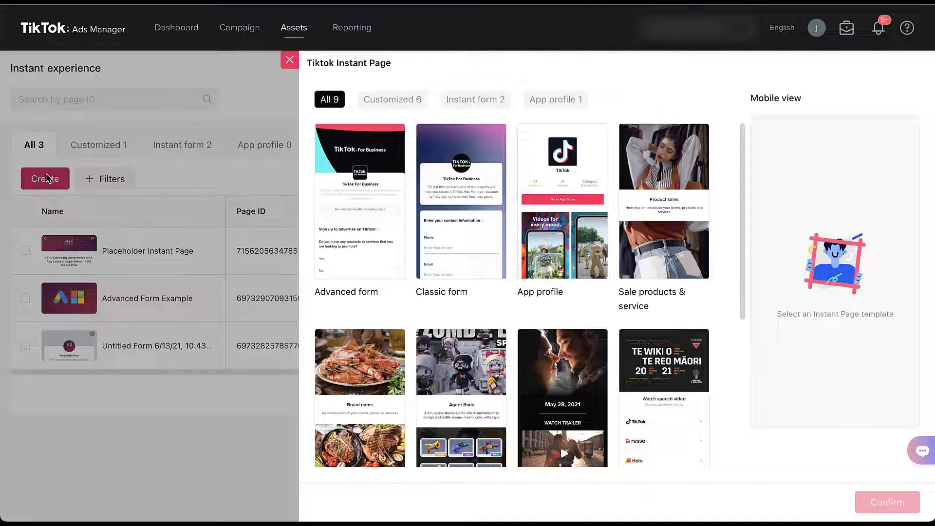
left_click(471, 204)
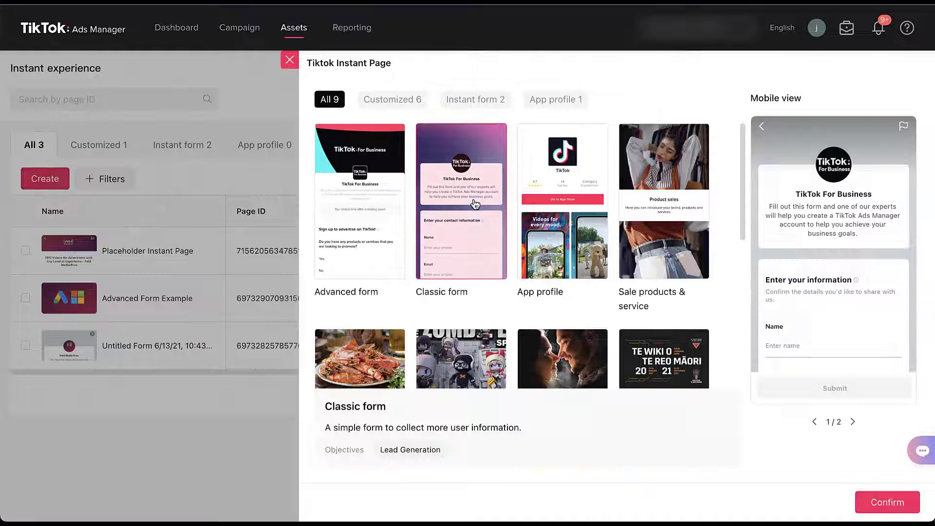
left_click(886, 502)
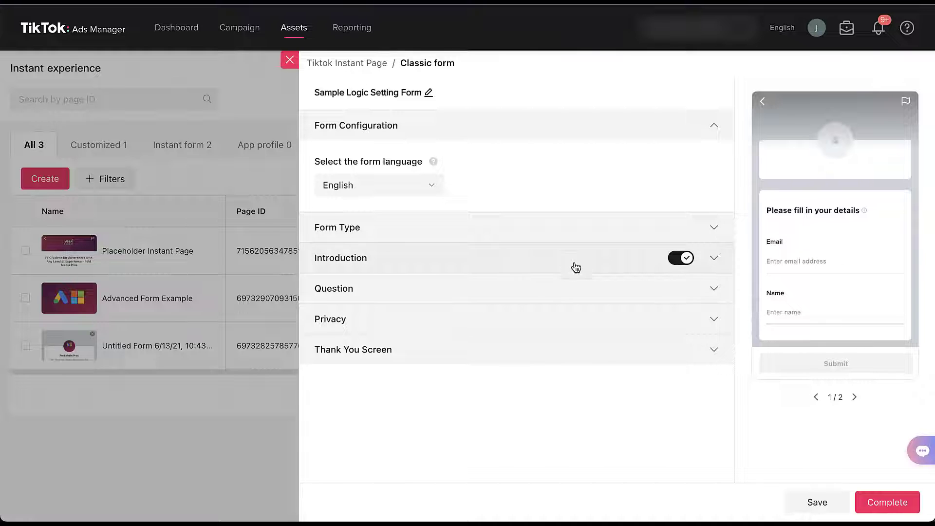
Expand the Question section and review the Add personal information options for the Email and Name fields.
left_click(712, 290)
scroll(700, 250, "down", 3)
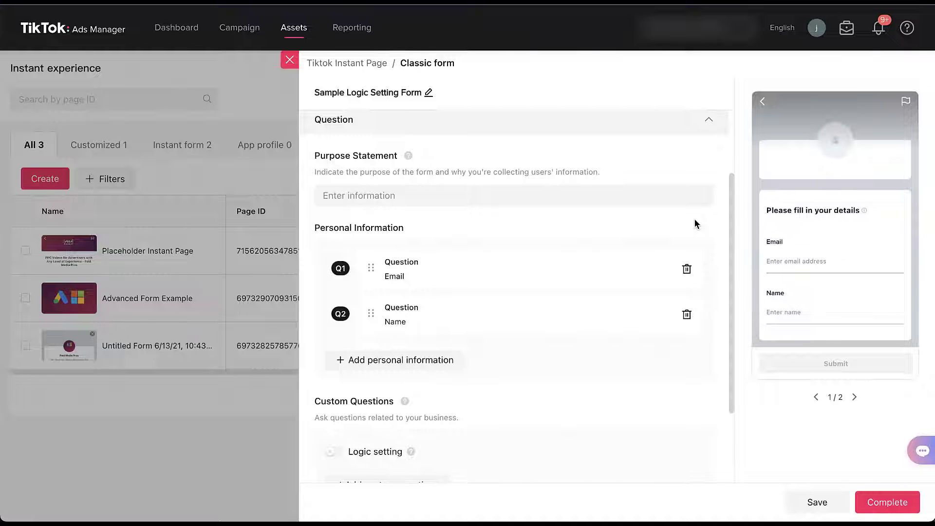
scroll(694, 224, "down", 3)
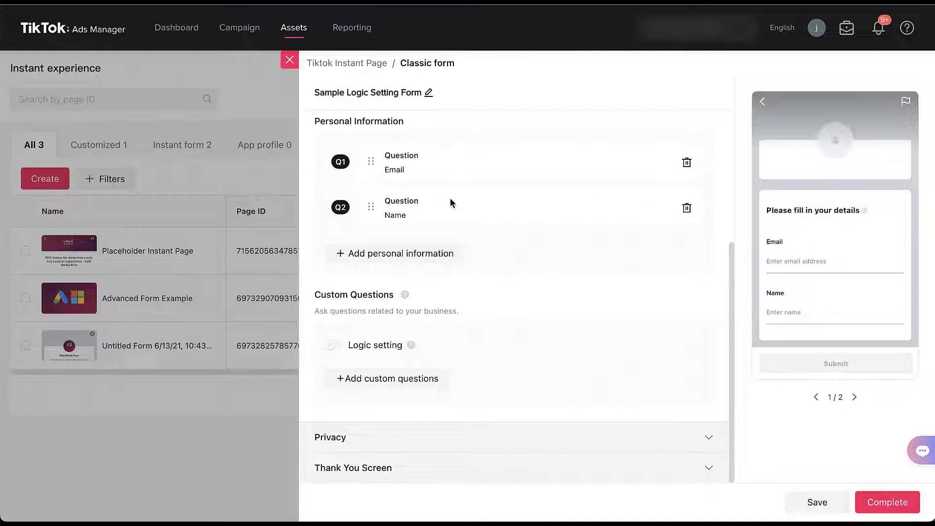
left_click(431, 260)
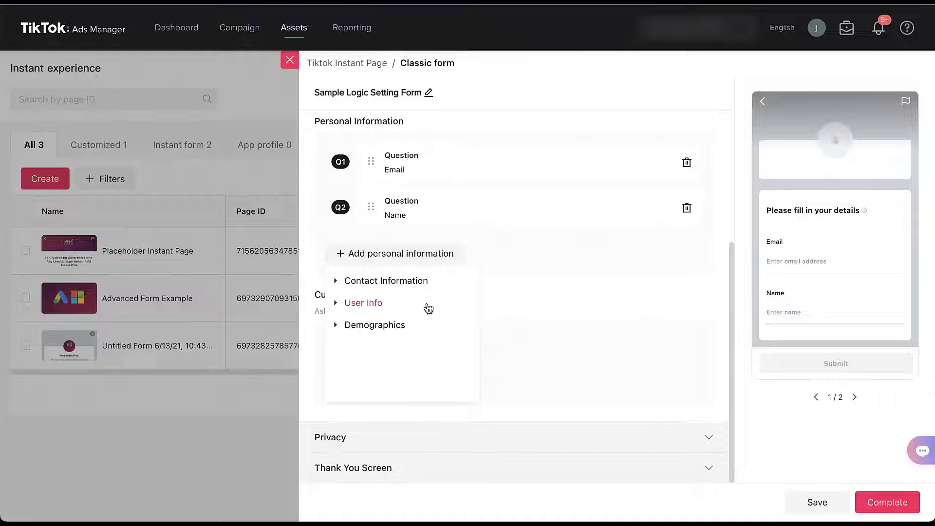
left_click(586, 266)
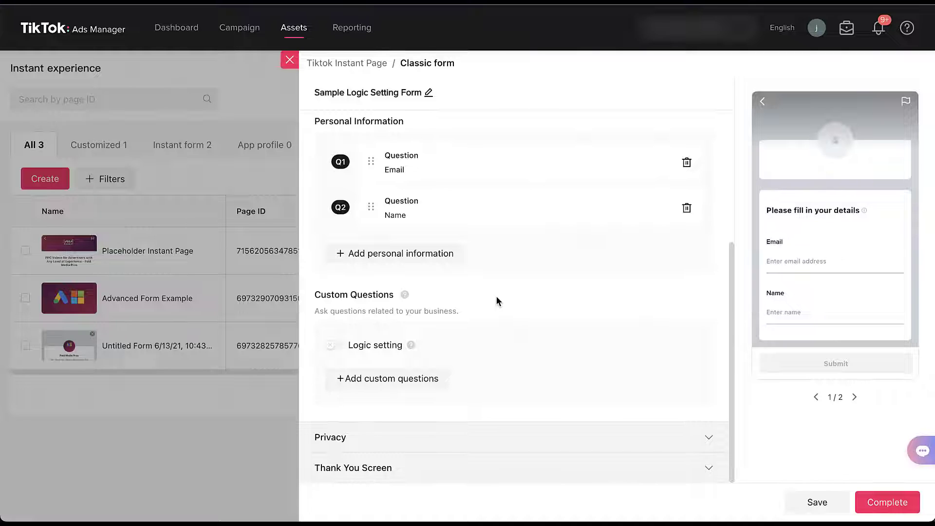
Read the Logic setting help, then list the available custom question types.
mouse_move(411, 347)
left_click(414, 390)
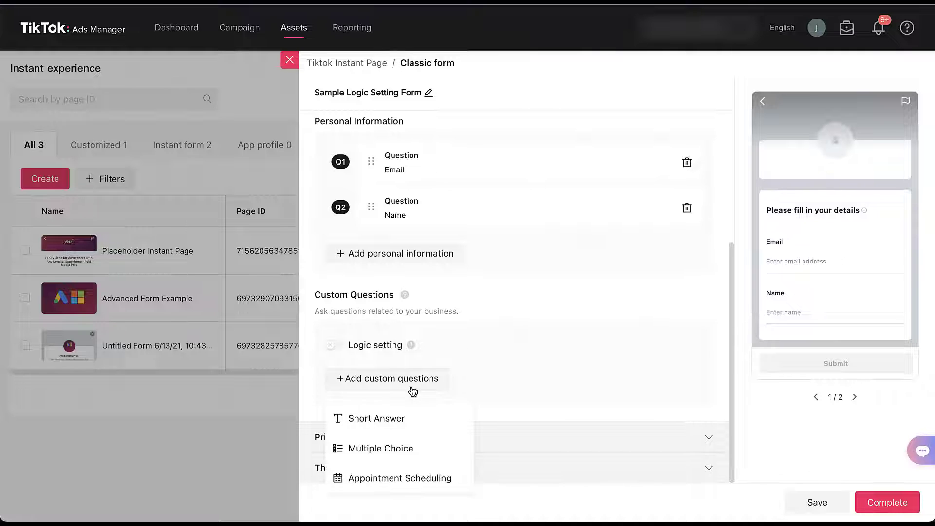
Add multiple-choice Q1 on preferred video channels: Google, Facebook, LinkedIn, TikTok, Other.
left_click(416, 448)
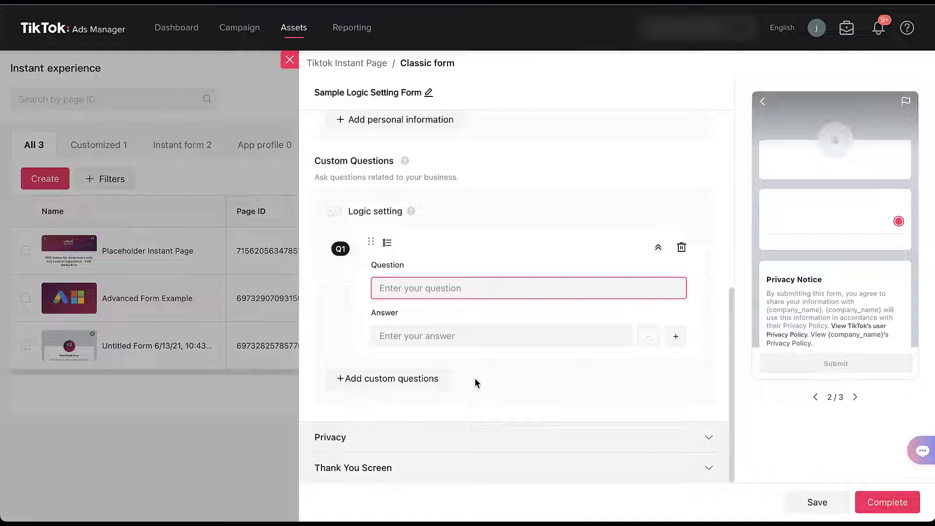
type("What channel are you most interested in seeing videos for?")
left_click(580, 363)
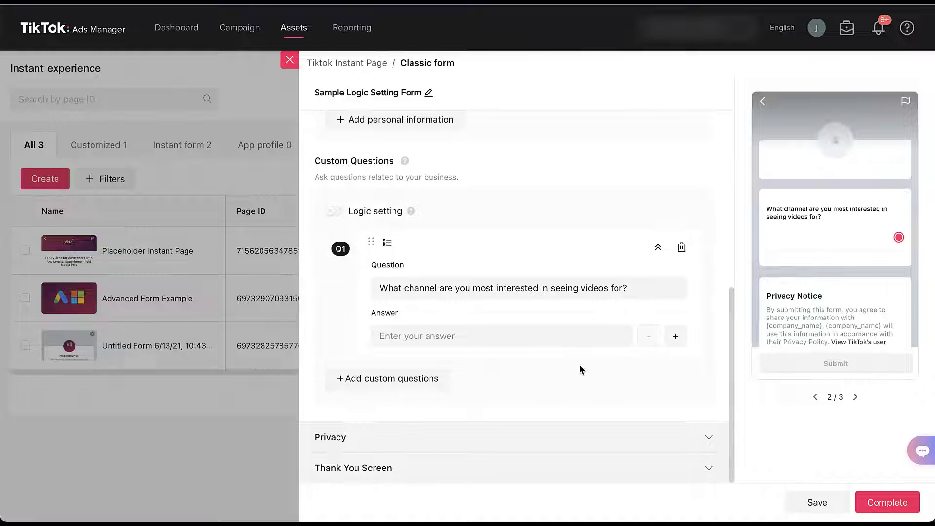
left_click(563, 339)
type("Google Facebook LinkedIn TikTok Other")
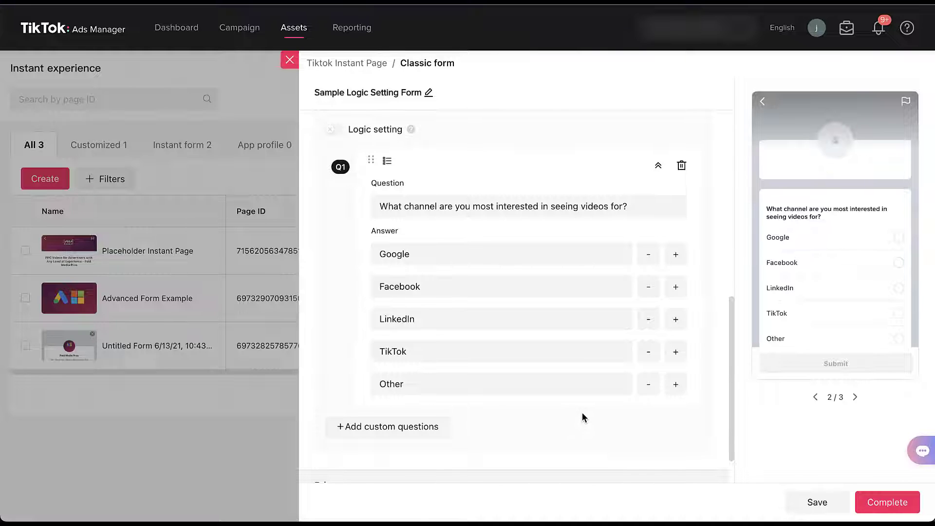
mouse_move(330, 130)
Add multiple-choice Q2–Q5 on Google, Facebook, LinkedIn and TikTok video types, plus short-answer Q6.
left_click(370, 437)
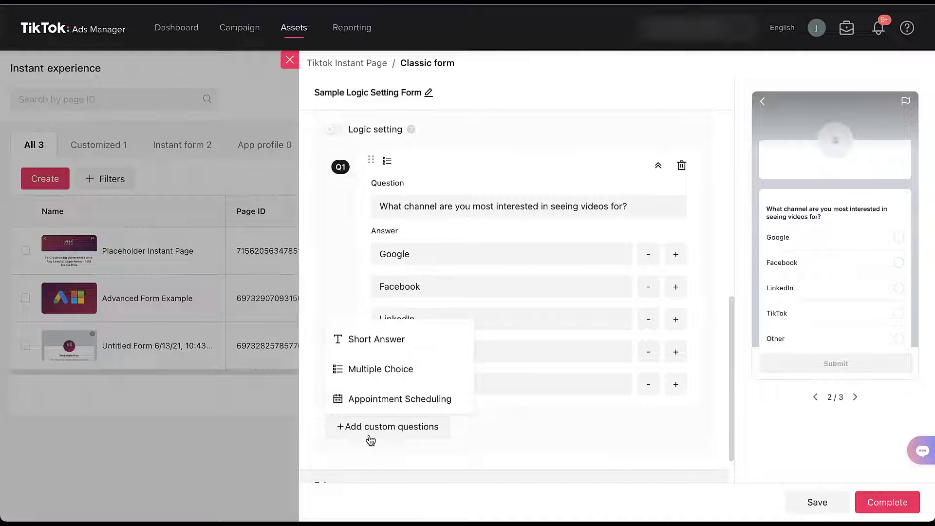
left_click(372, 370)
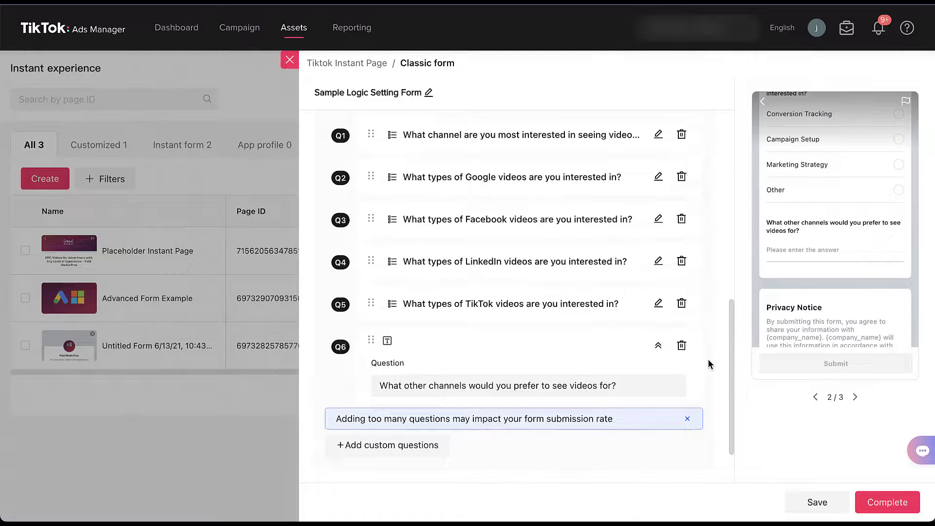
scroll(708, 359, "up", 1)
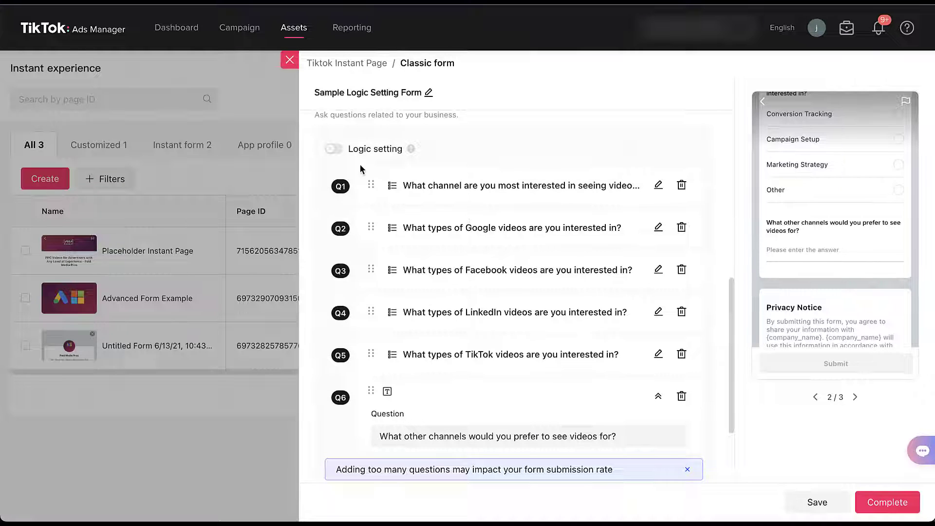
Switch the Logic setting toggle on, bringing up the question-order lock warning.
left_click(334, 149)
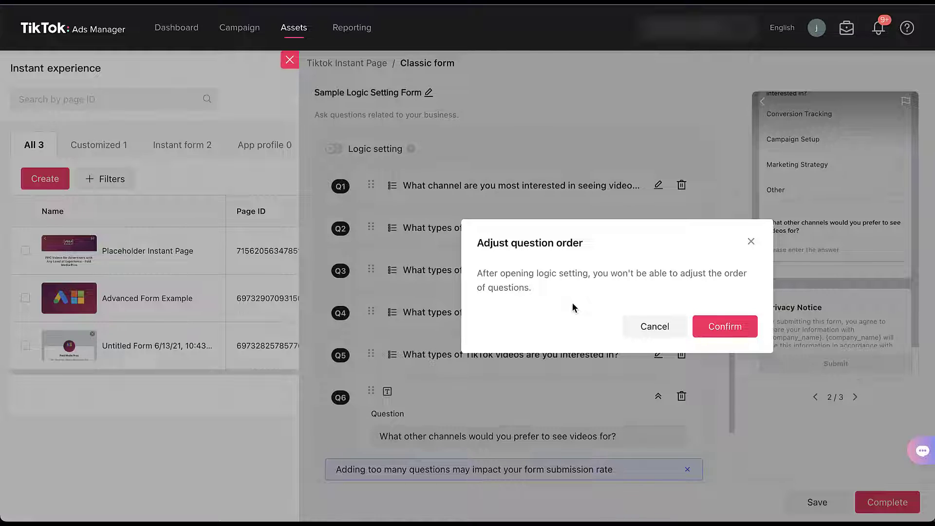
Confirm enabling logic setting and open Q1's answer routing for editing.
left_click(731, 337)
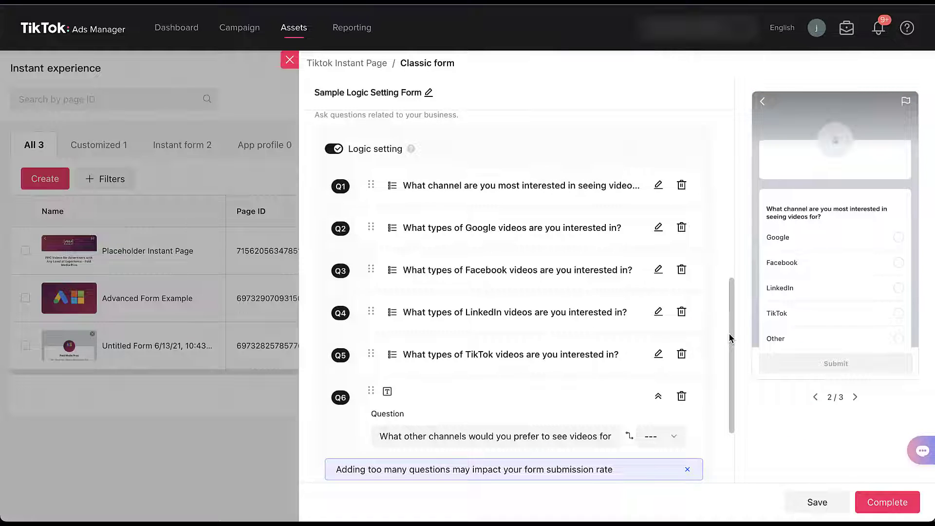
left_click(658, 186)
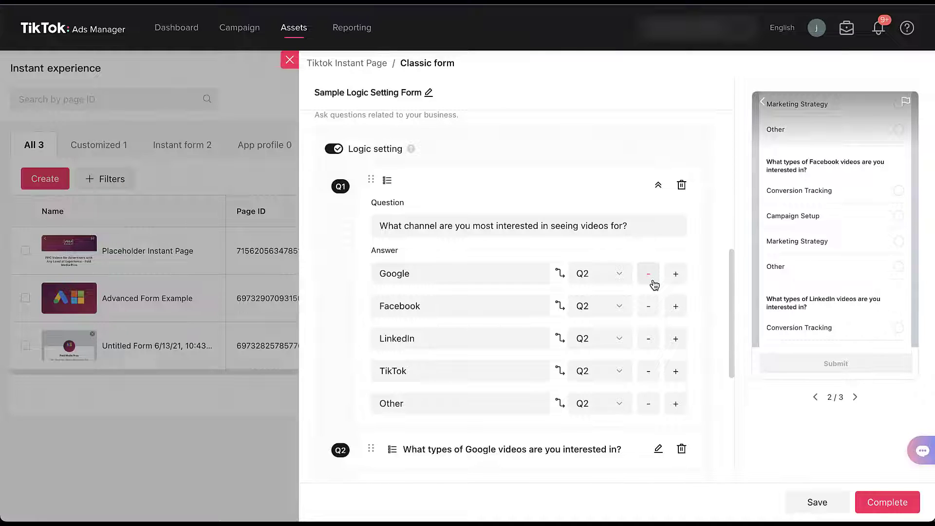
Route Q1's Google answer to Q2, Facebook to Q3 and LinkedIn to Q4.
left_click(623, 276)
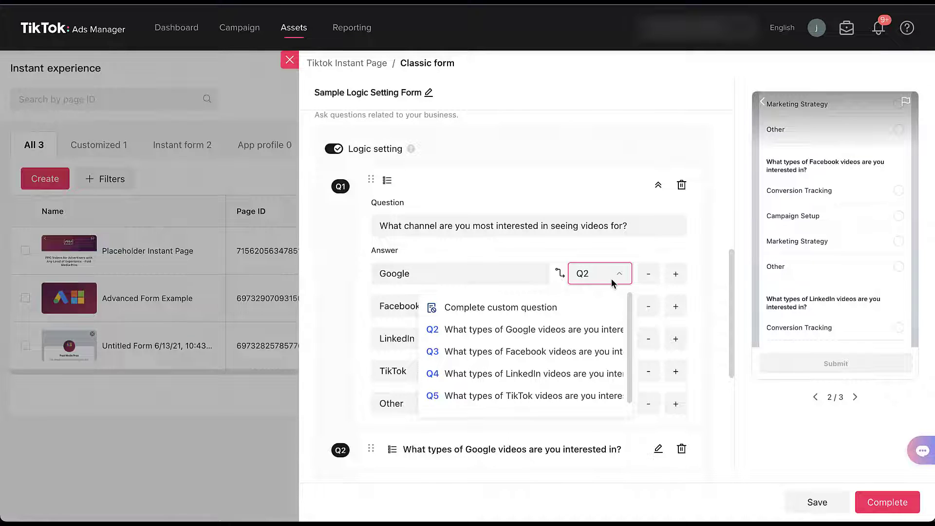
left_click(604, 330)
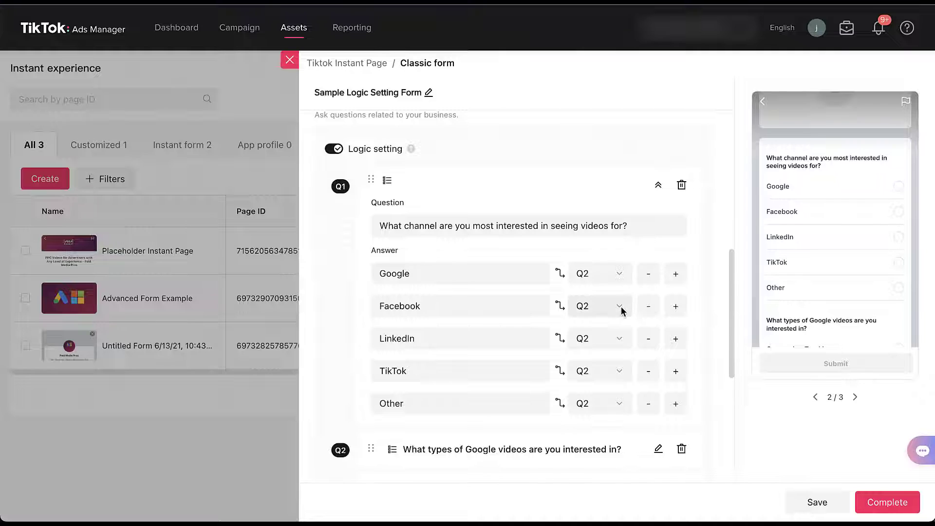
left_click(619, 307)
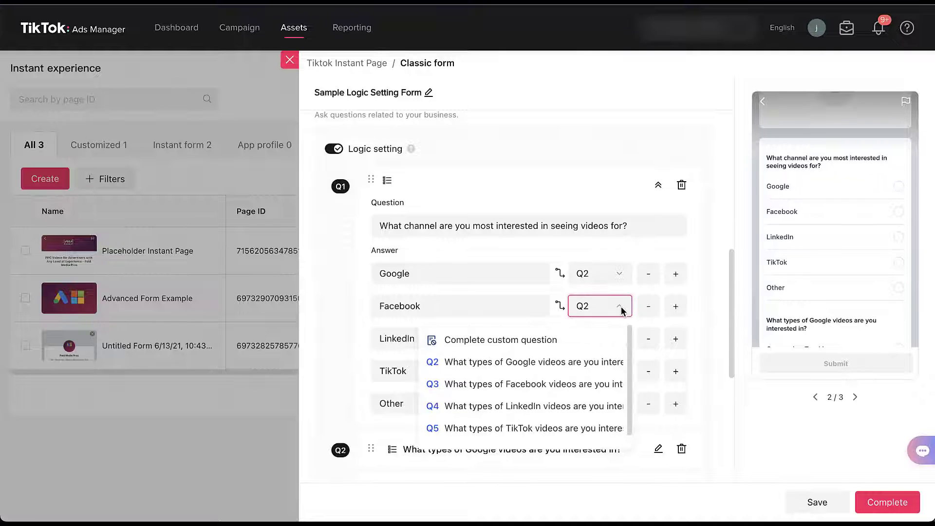
left_click(579, 386)
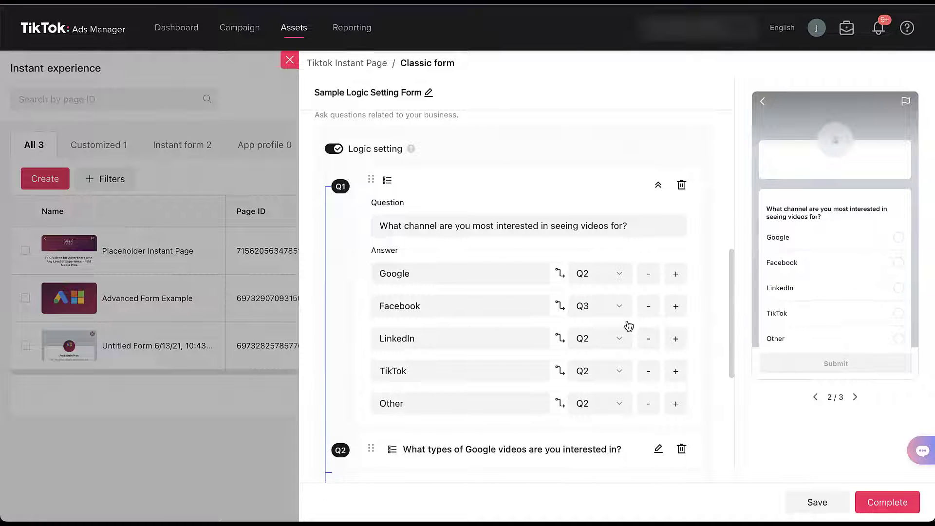
left_click(624, 341)
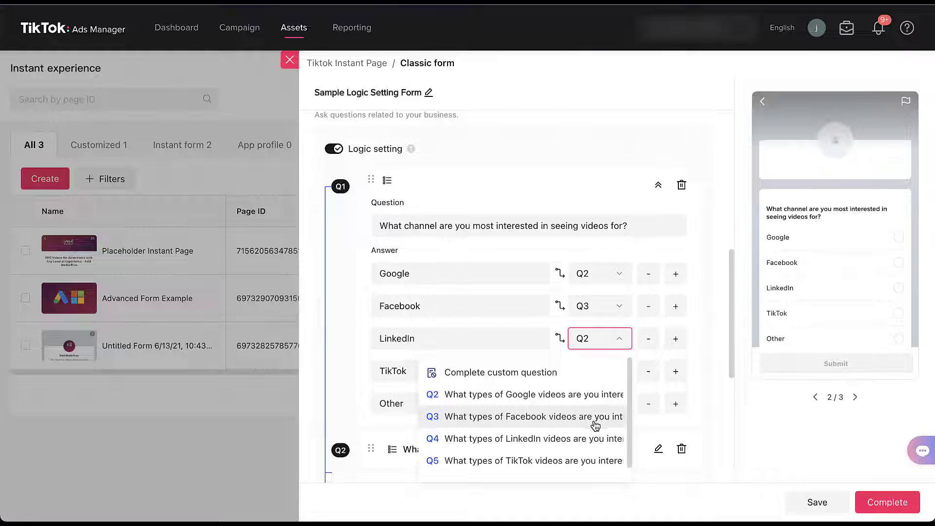
left_click(595, 439)
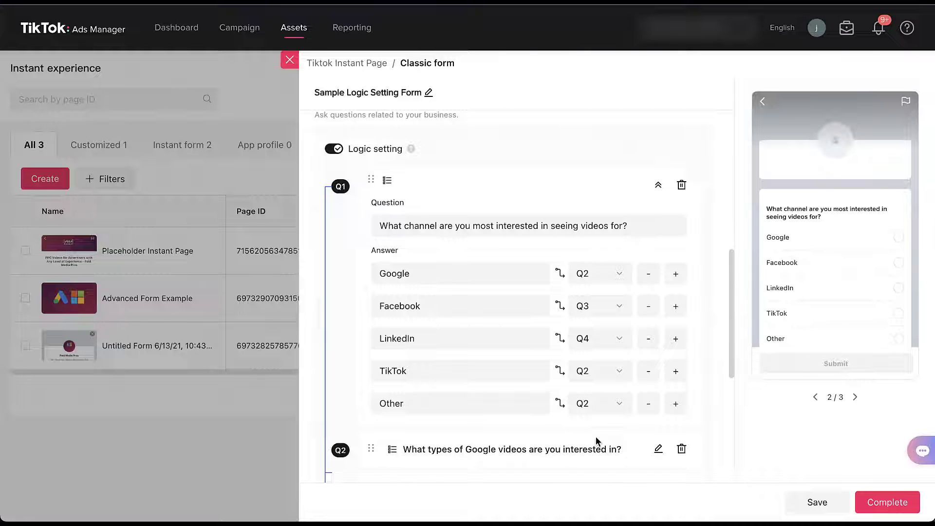
Route Q1's TikTok answer to Q5 and Other to Q6.
left_click(614, 373)
left_click(578, 493)
left_click(618, 406)
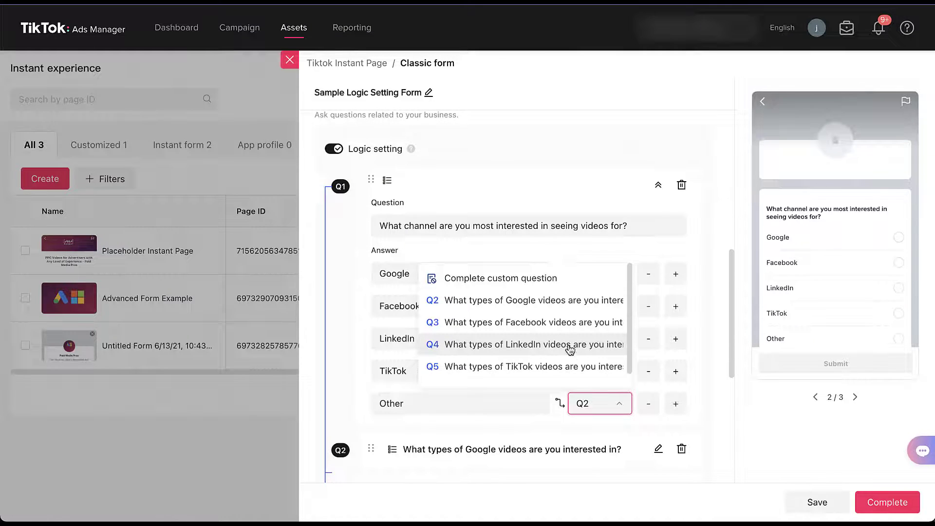
scroll(567, 341, "down", 1)
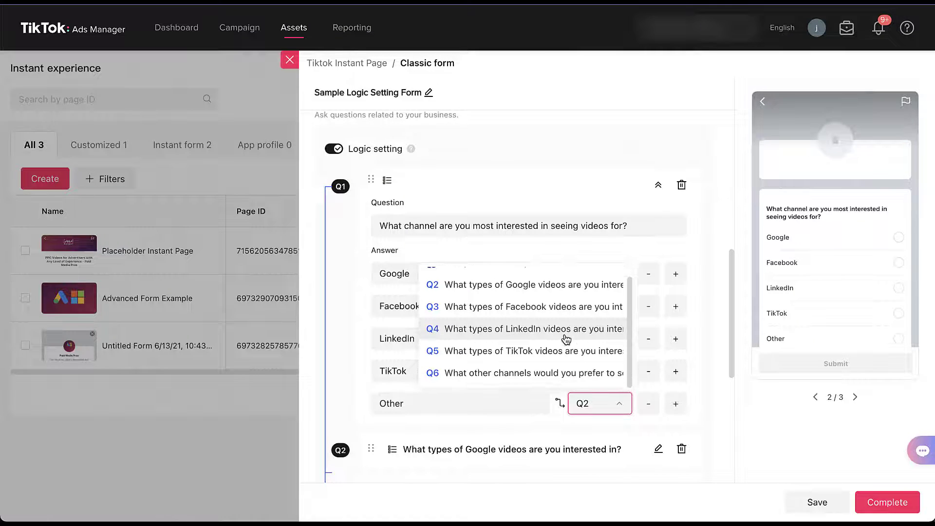
left_click(567, 372)
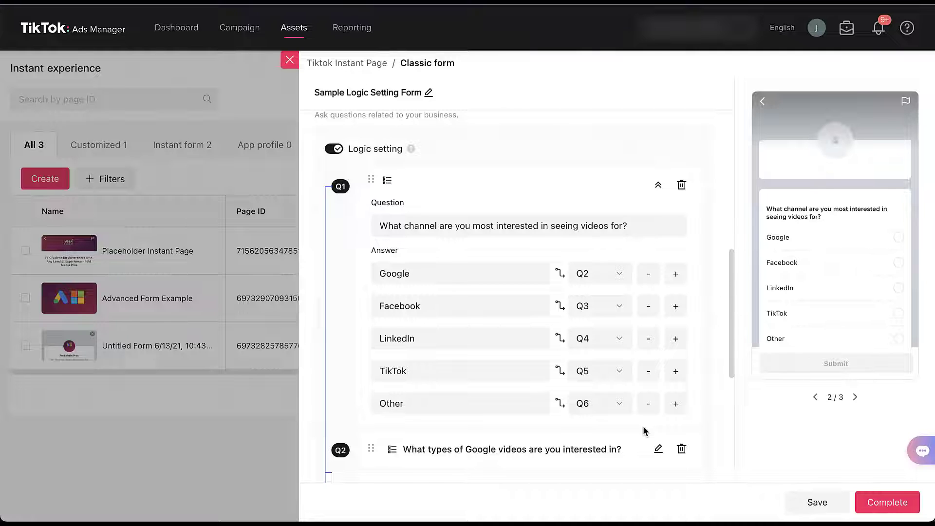
scroll(859, 269, "down", 3)
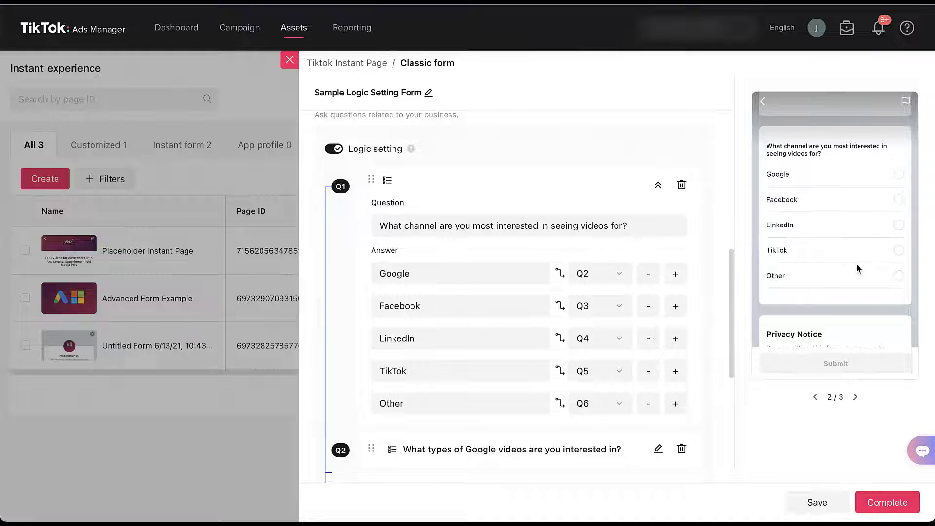
scroll(856, 264, "down", 3)
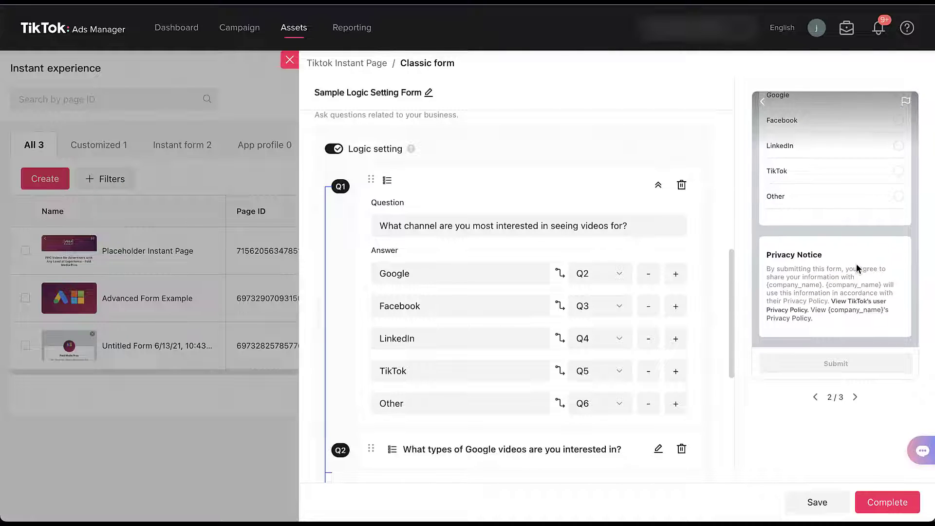
Pick Google in the phone preview to confirm Q2 follows, then collapse Q1's editor.
scroll(857, 264, "up", 4)
scroll(857, 267, "up", 1)
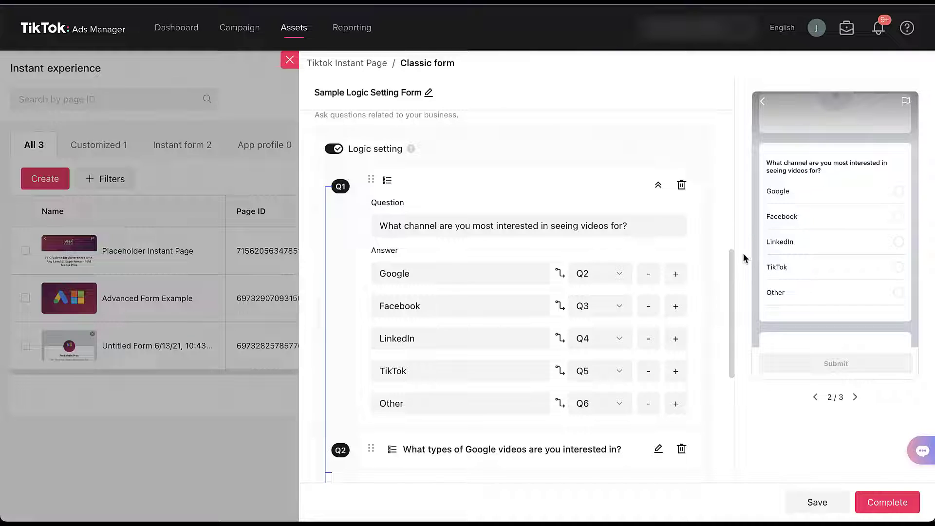
left_click(898, 192)
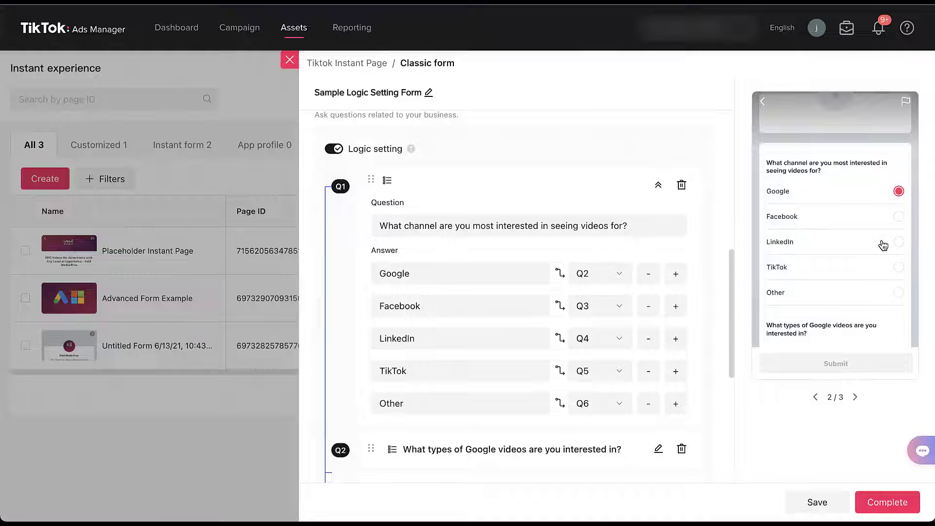
scroll(859, 252, "down", 3)
scroll(883, 245, "down", 4)
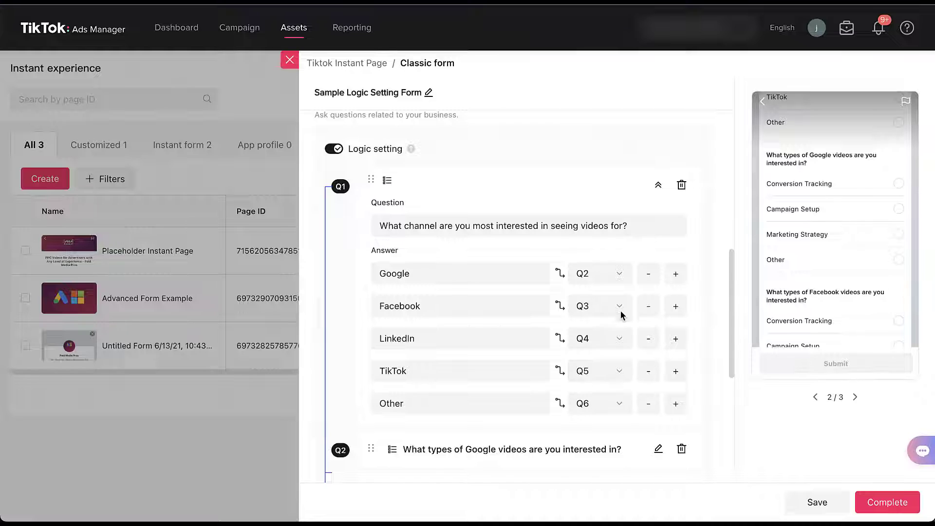
left_click(658, 186)
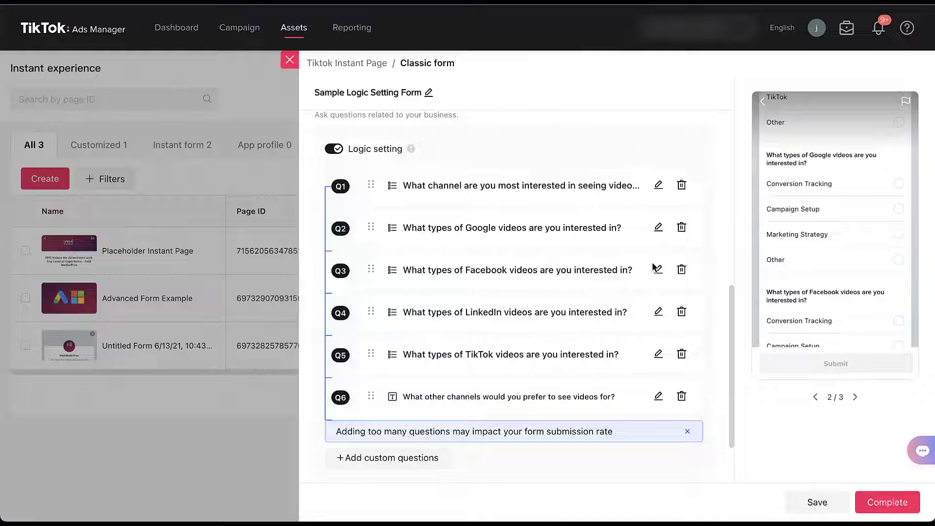
Make Q2's Conversion Tracking, Campaign Setup and Other answers all end the custom questions.
left_click(659, 228)
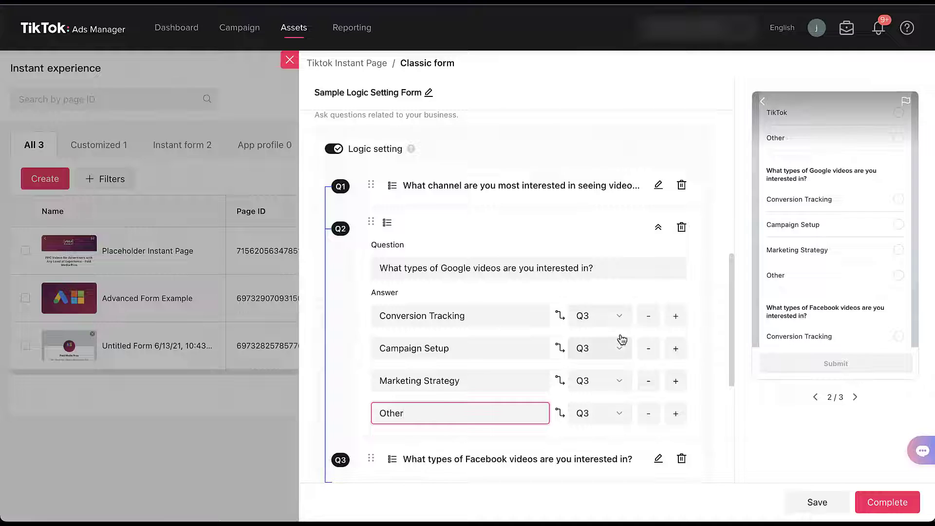
left_click(622, 318)
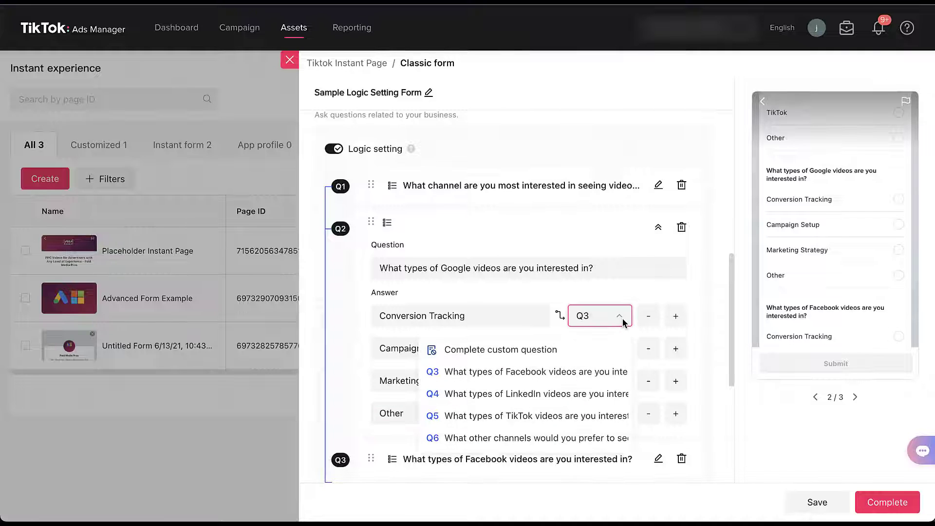
left_click(581, 351)
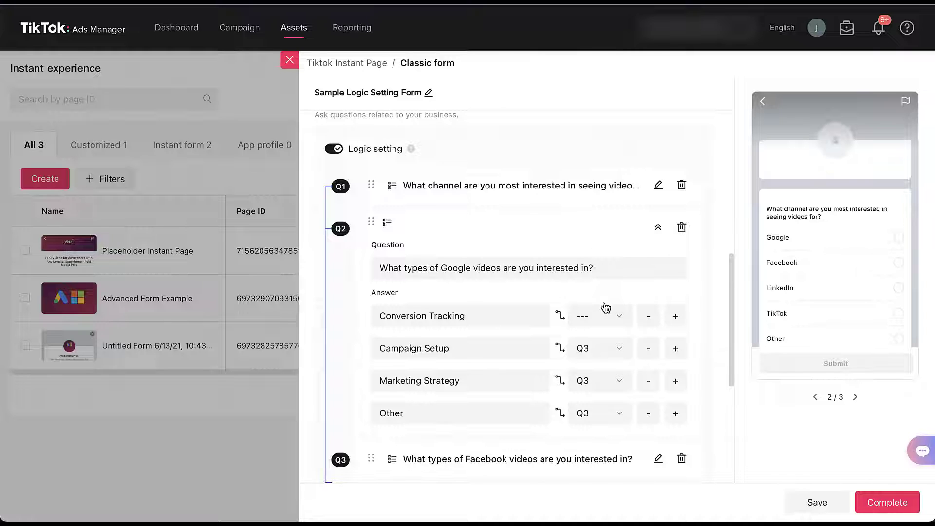
left_click(623, 350)
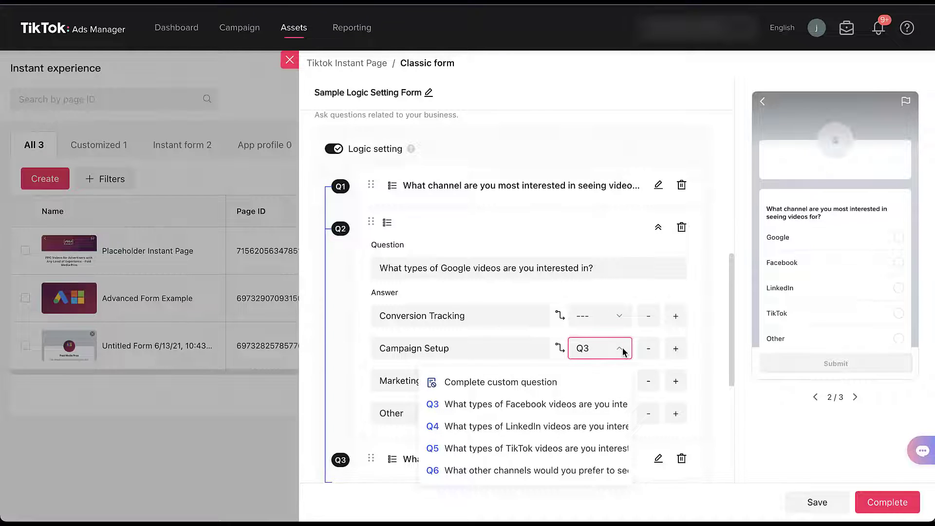
left_click(624, 381)
left_click(622, 414)
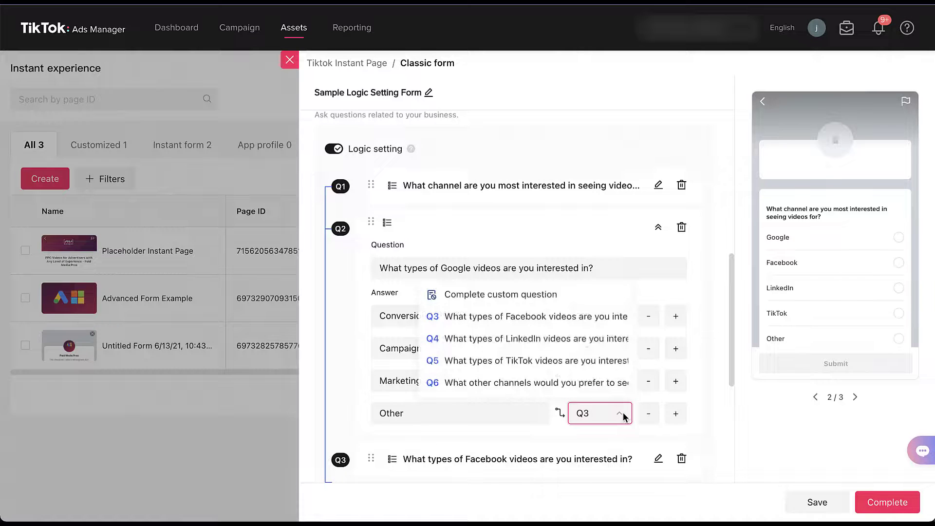
left_click(621, 414)
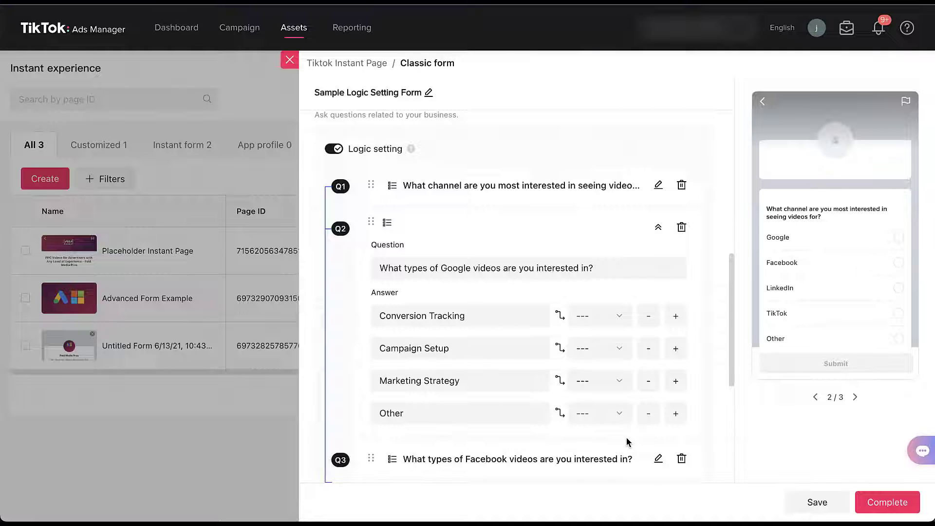
Set Q3's Conversion Tracking answer to Complete custom question, then collapse the Facebook videos question.
scroll(626, 438, "down", 4)
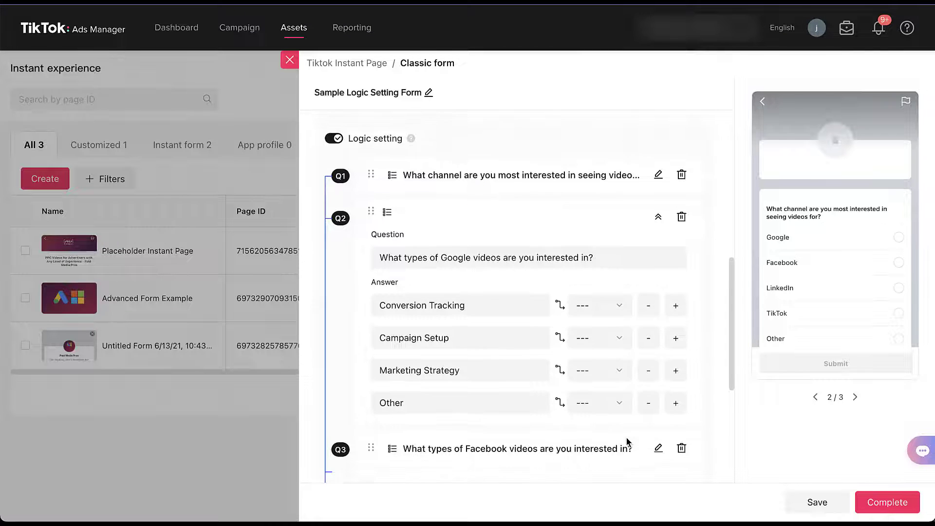
scroll(626, 437, "down", 1)
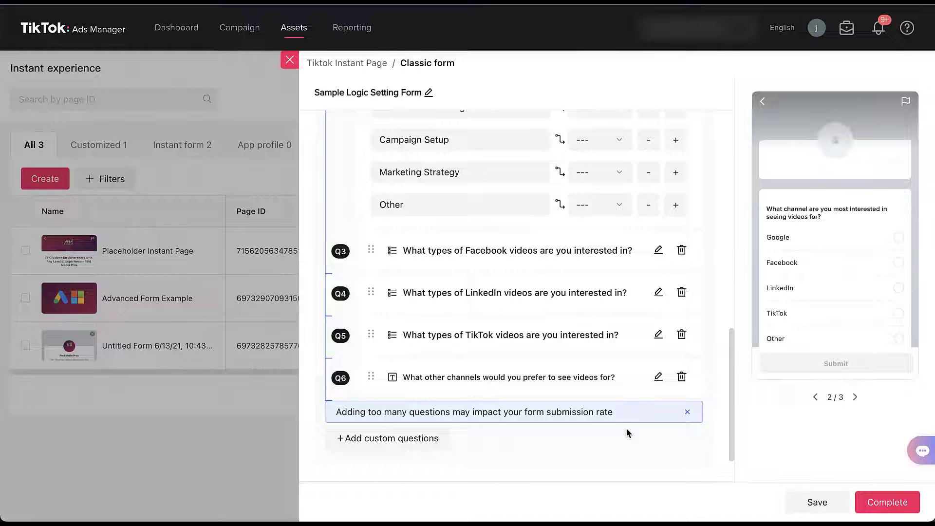
left_click(658, 251)
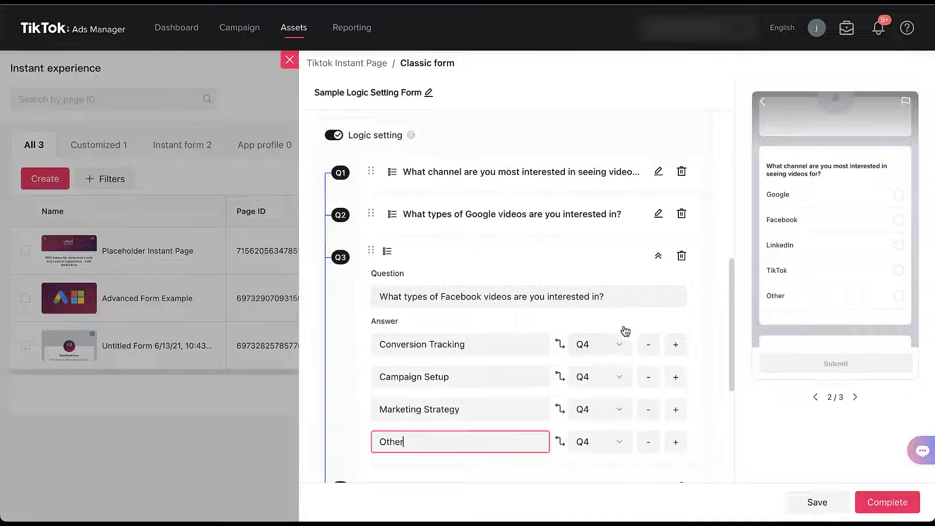
left_click(621, 347)
left_click(601, 378)
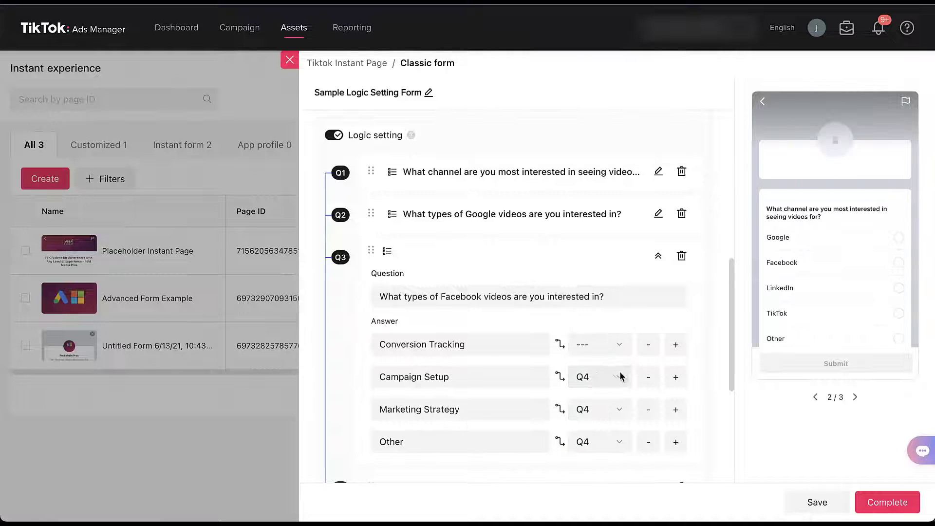
left_click(624, 379)
left_click(659, 256)
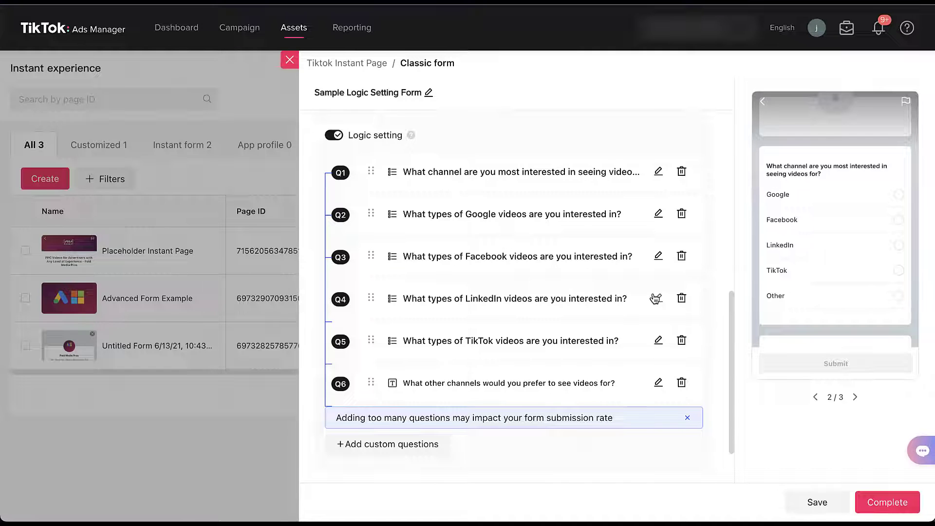
In the phone preview, answer Google, then choose Conversion Tracking in the Google videos question.
scroll(718, 269, "up", 1)
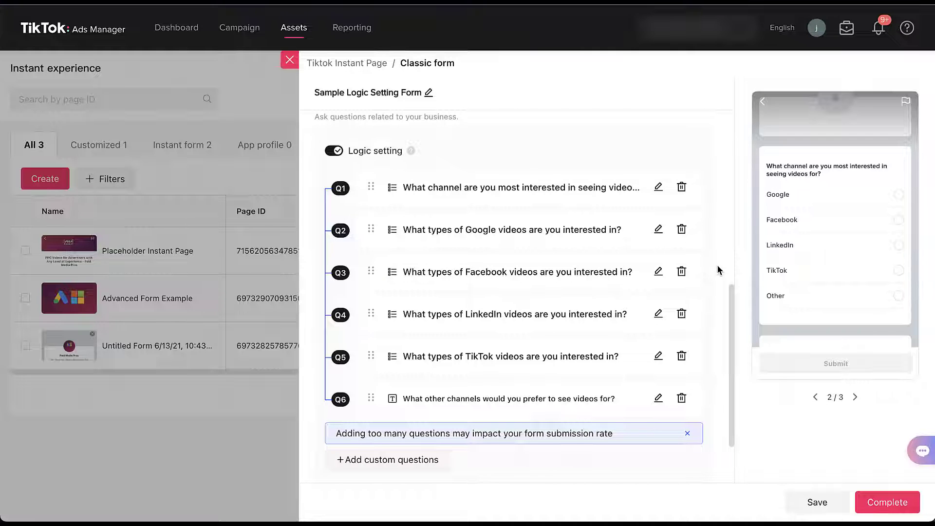
left_click(899, 195)
scroll(866, 245, "down", 4)
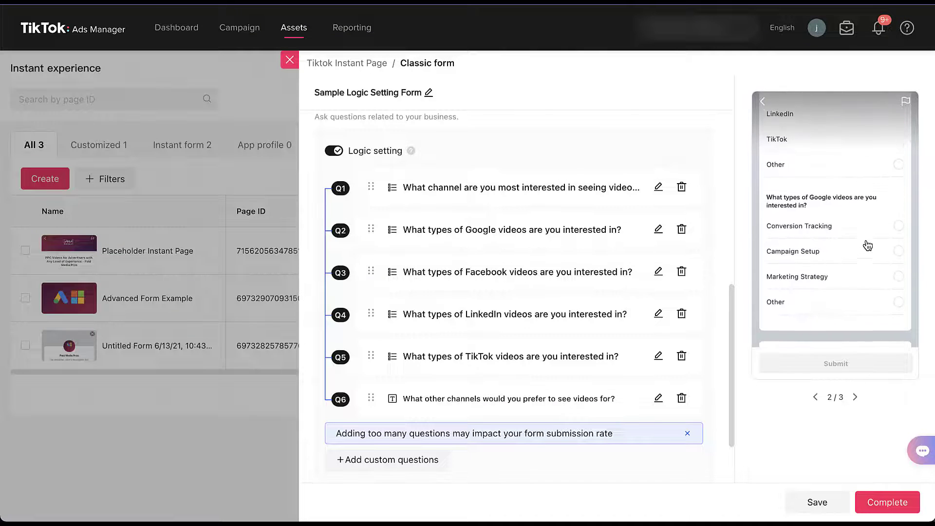
left_click(899, 171)
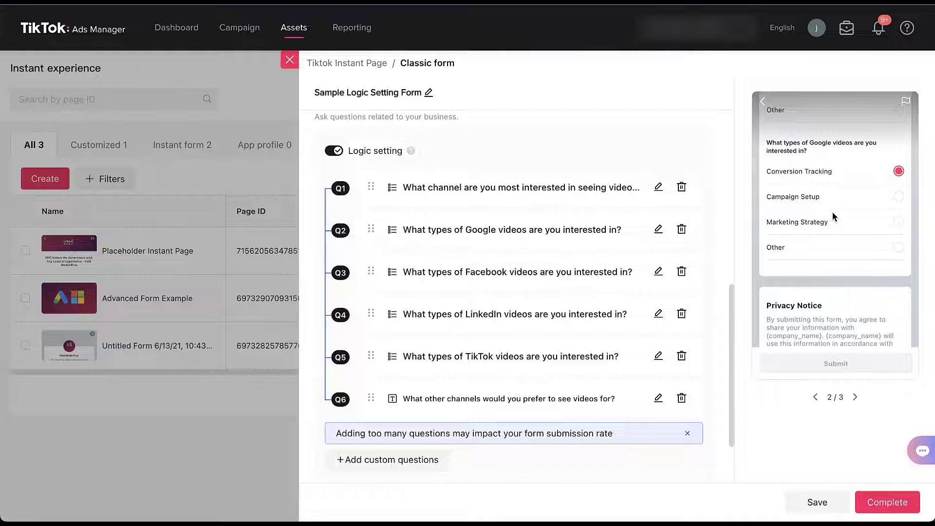
scroll(833, 212, "up", 3)
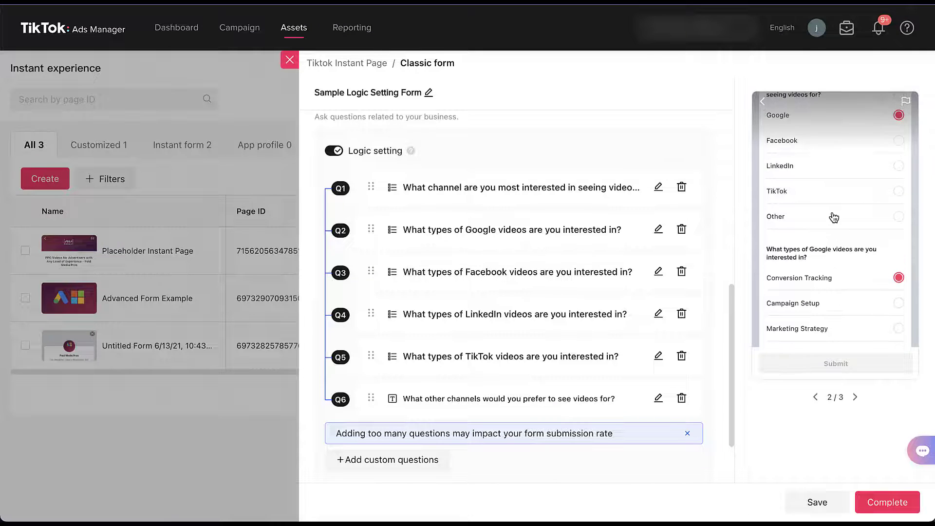
scroll(834, 217, "up", 3)
scroll(833, 218, "down", 3)
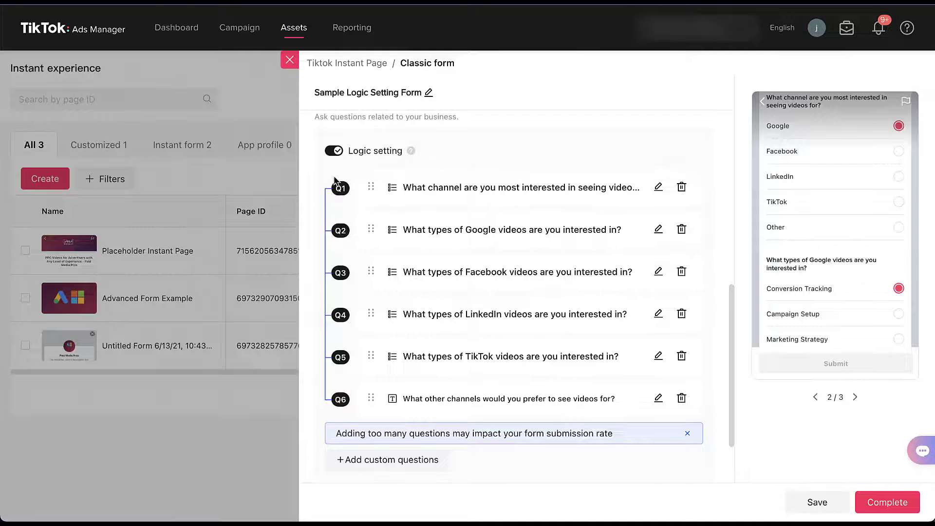
With Logic setting temporarily off, move the LinkedIn videos question up to Q2, then re-enable logic.
left_click(333, 152)
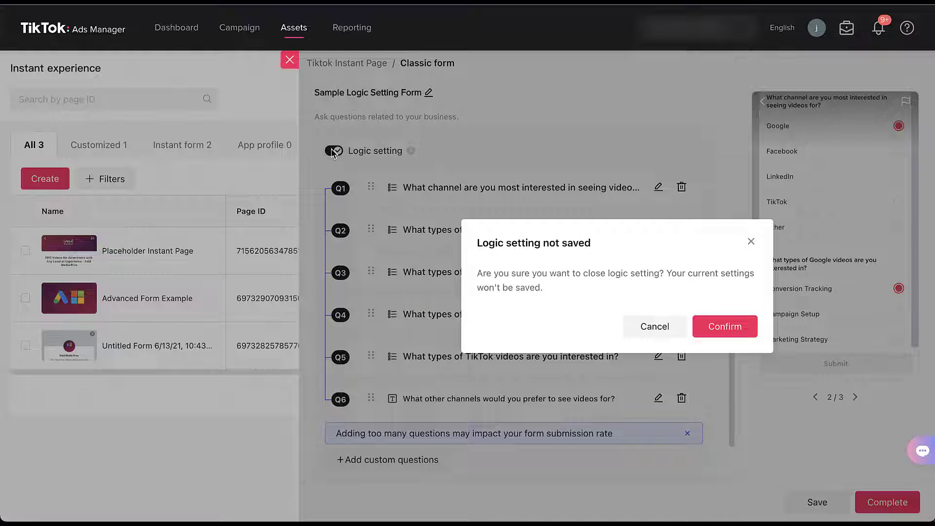
left_click(707, 330)
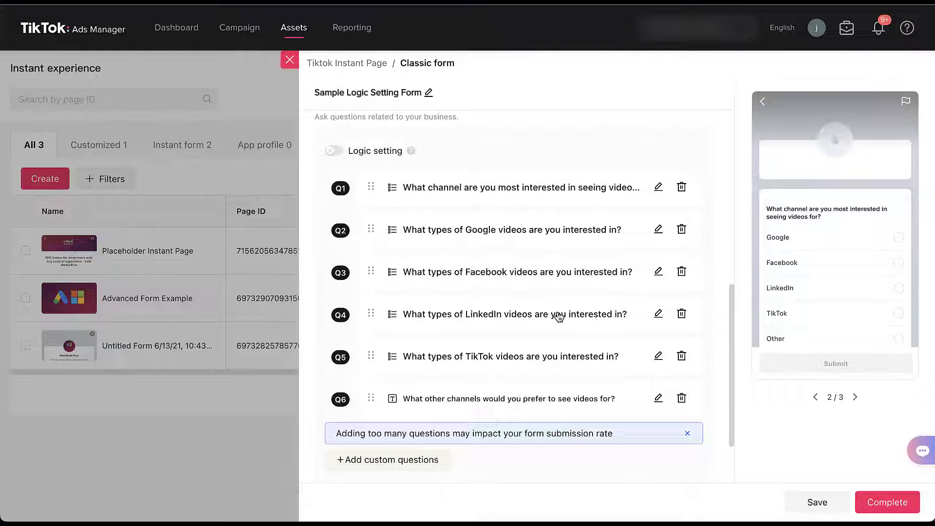
left_click_drag(367, 312, 364, 235)
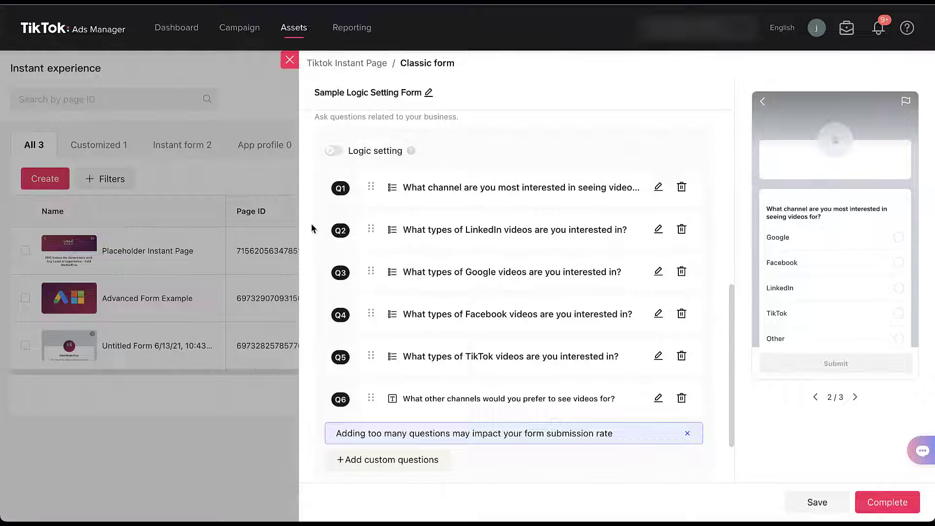
left_click(340, 154)
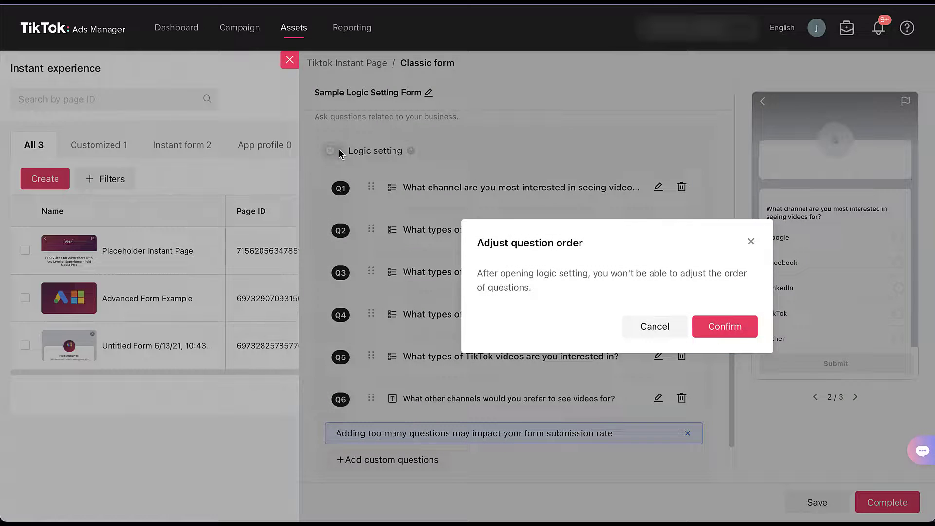
left_click(723, 335)
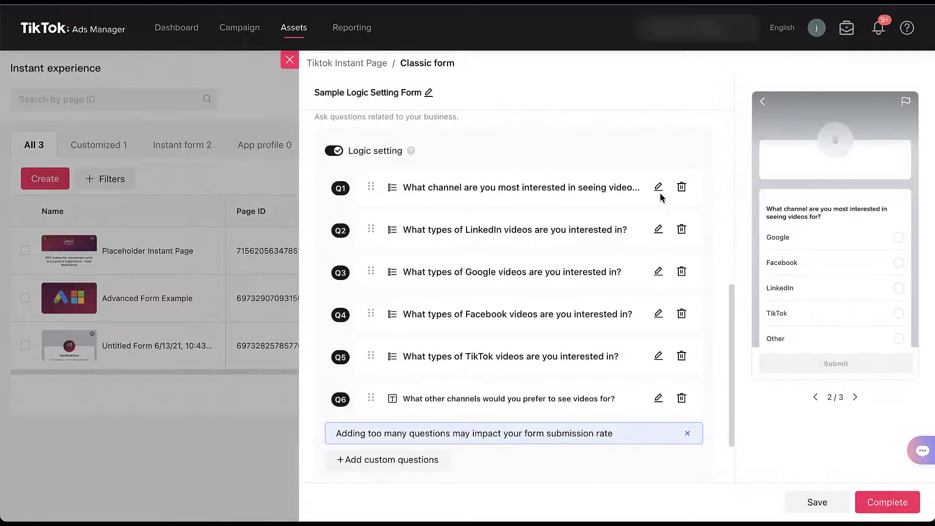
left_click(658, 189)
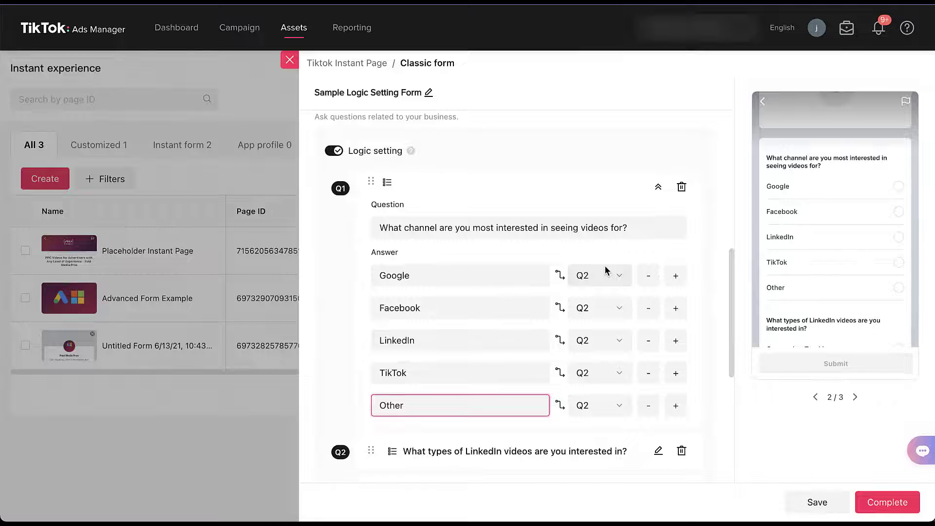
left_click(659, 188)
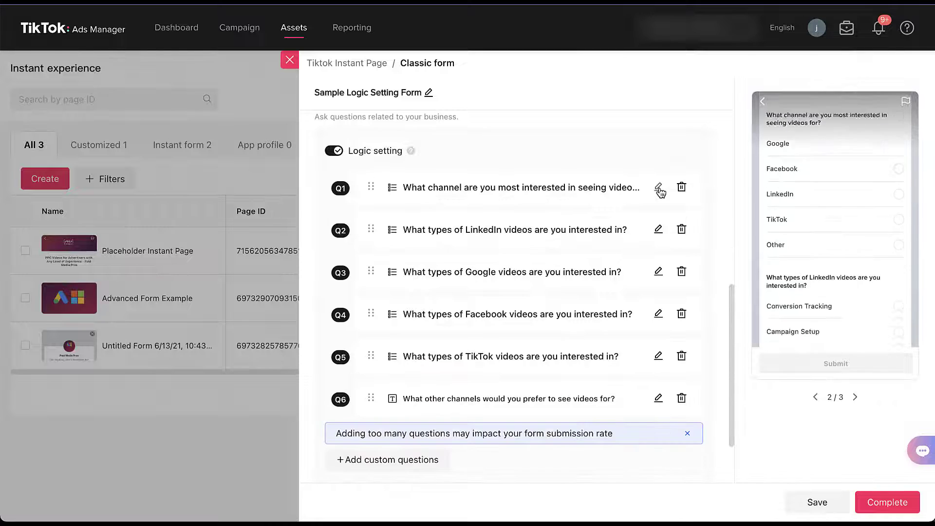
left_click(657, 232)
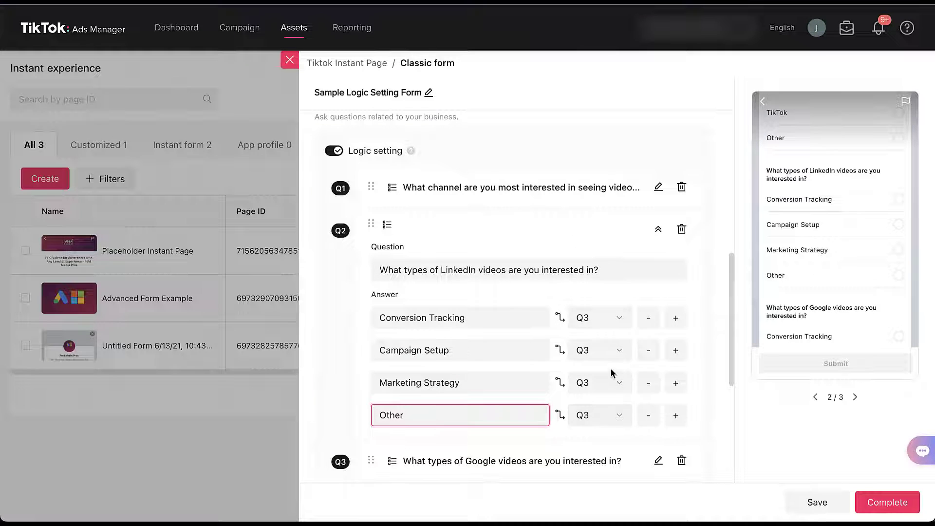
left_click(658, 229)
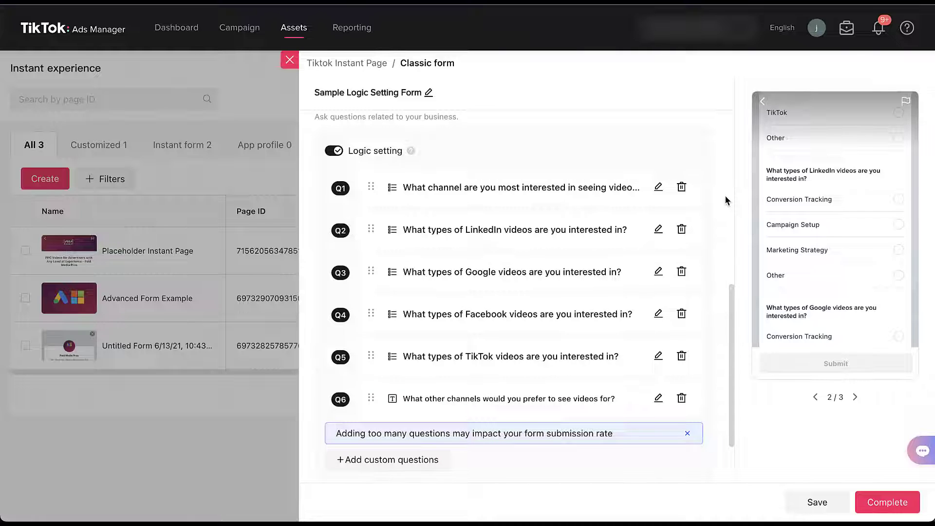